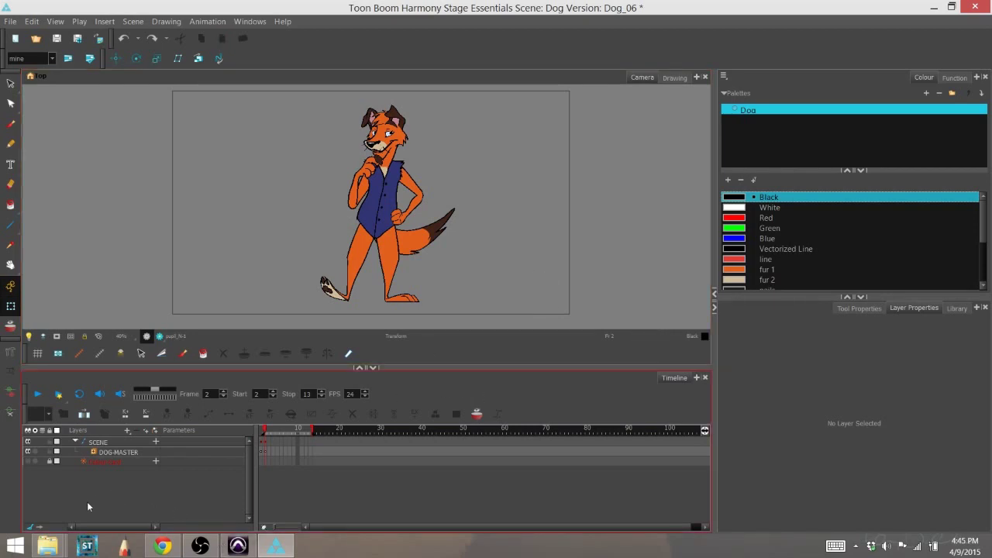
click(136, 451)
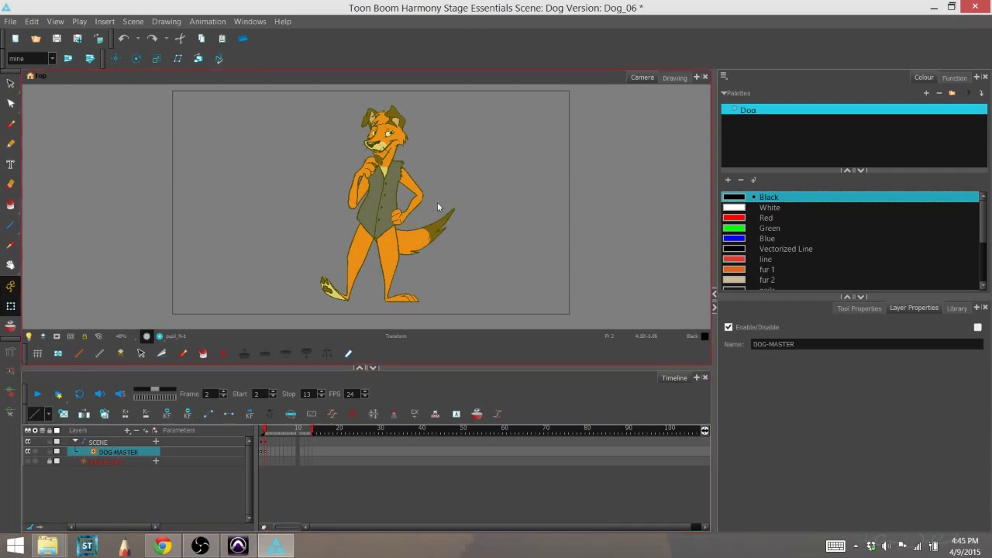
click(127, 431)
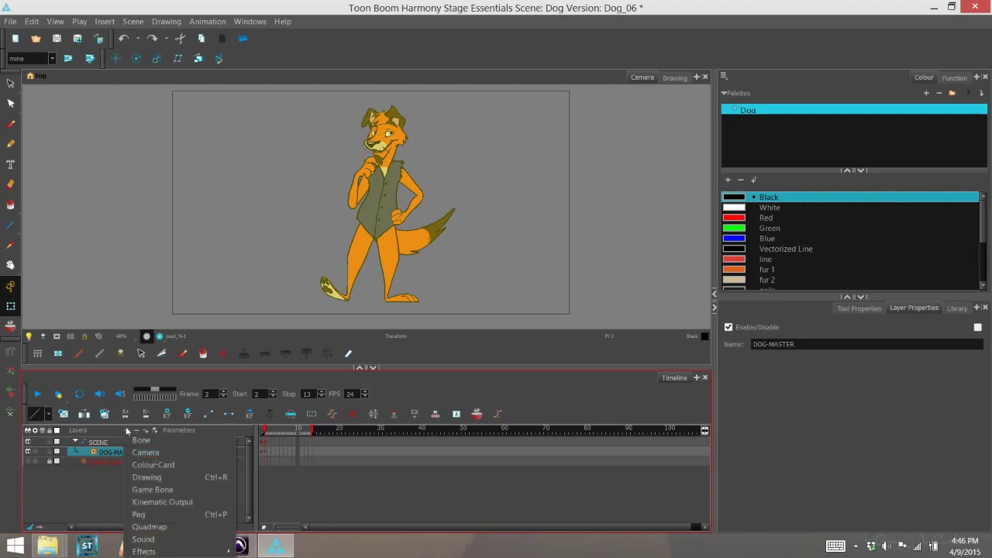
mouse_move(197, 552)
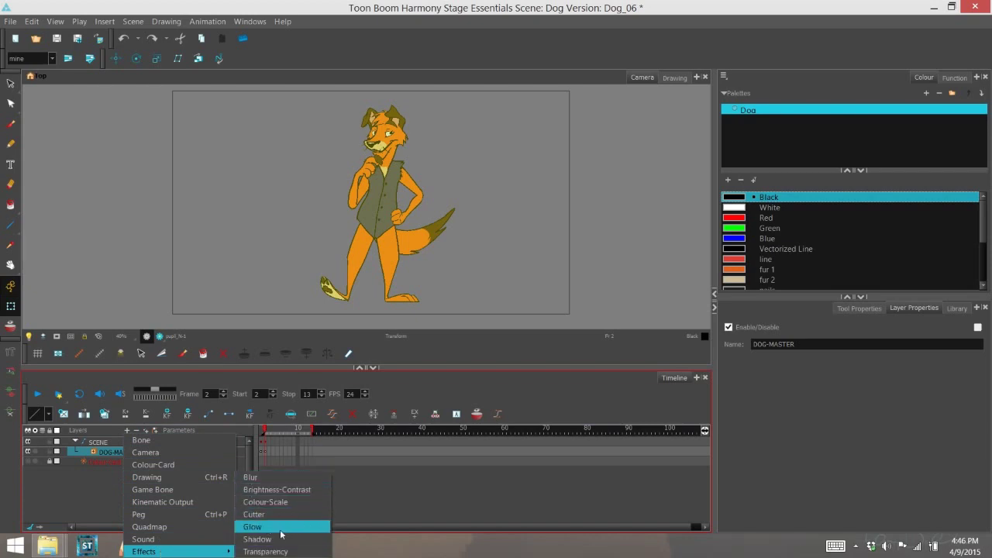
click(428, 489)
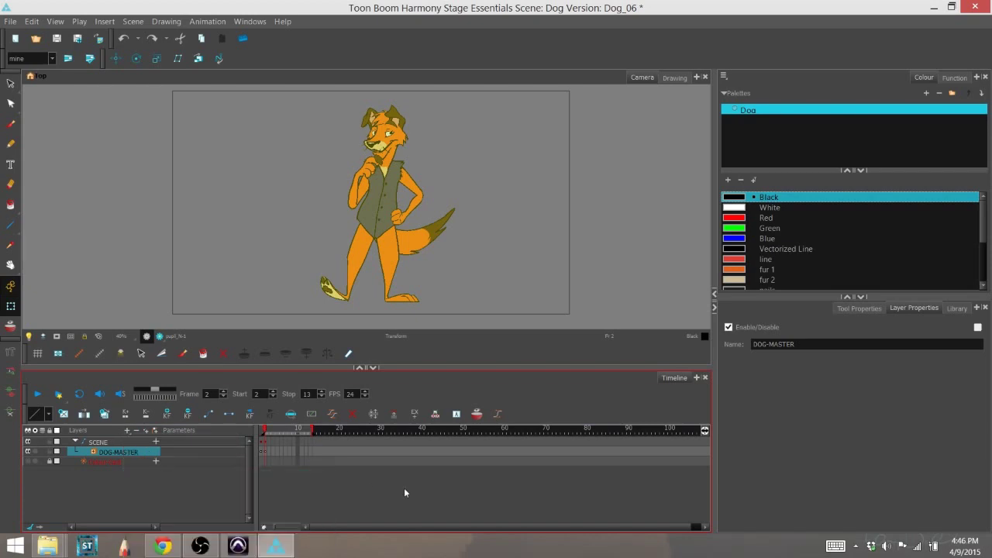
Insert a Blur effect on the DOG-MASTER layer.
right_click(120, 455)
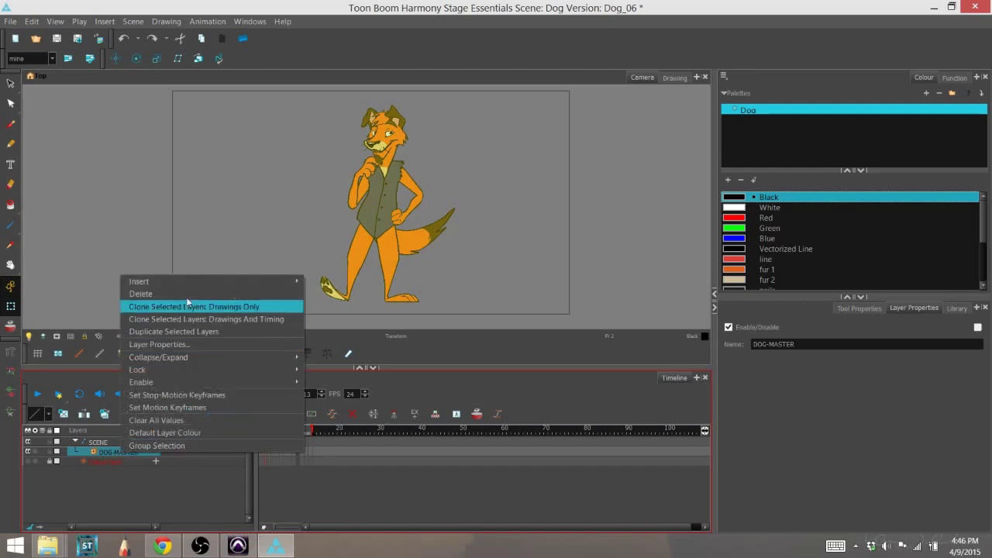
mouse_move(301, 286)
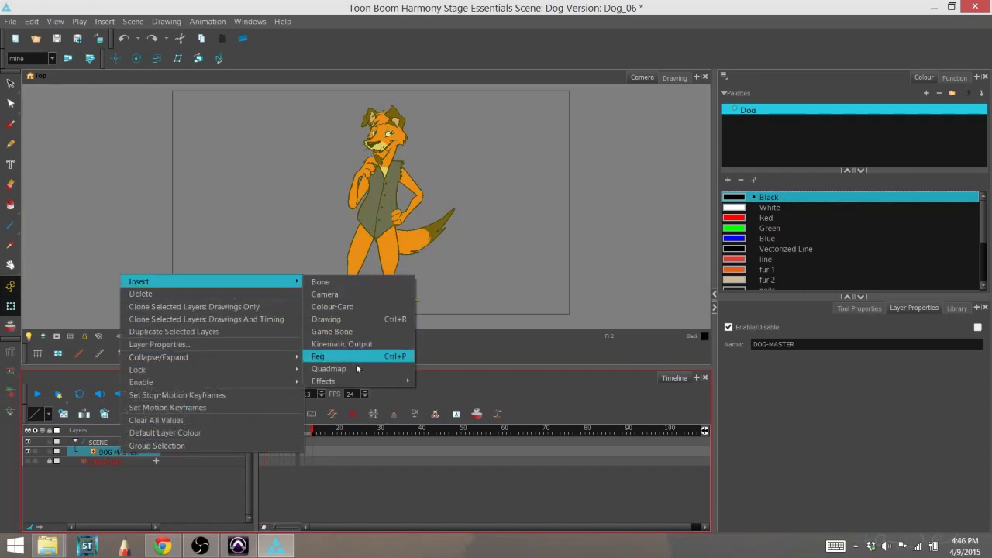
mouse_move(392, 382)
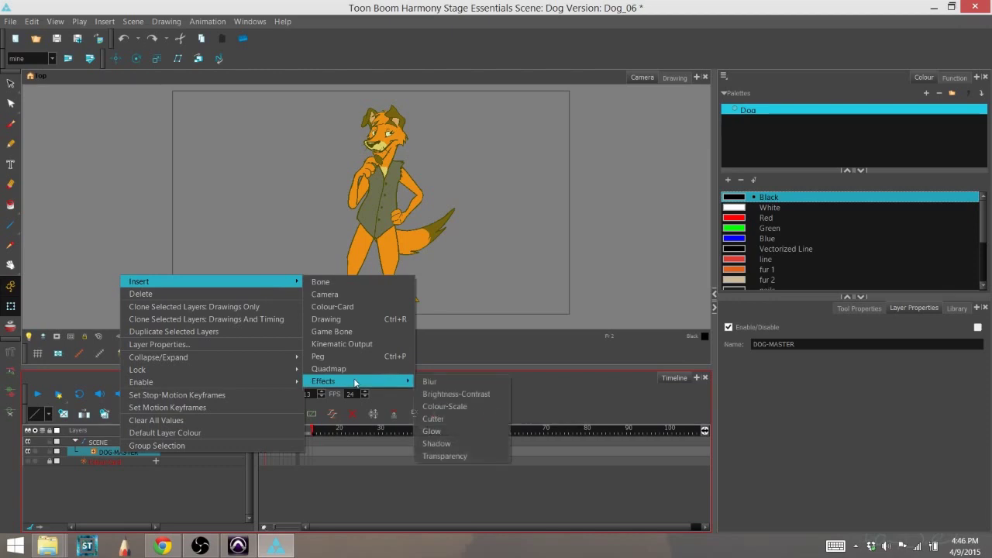
click(452, 383)
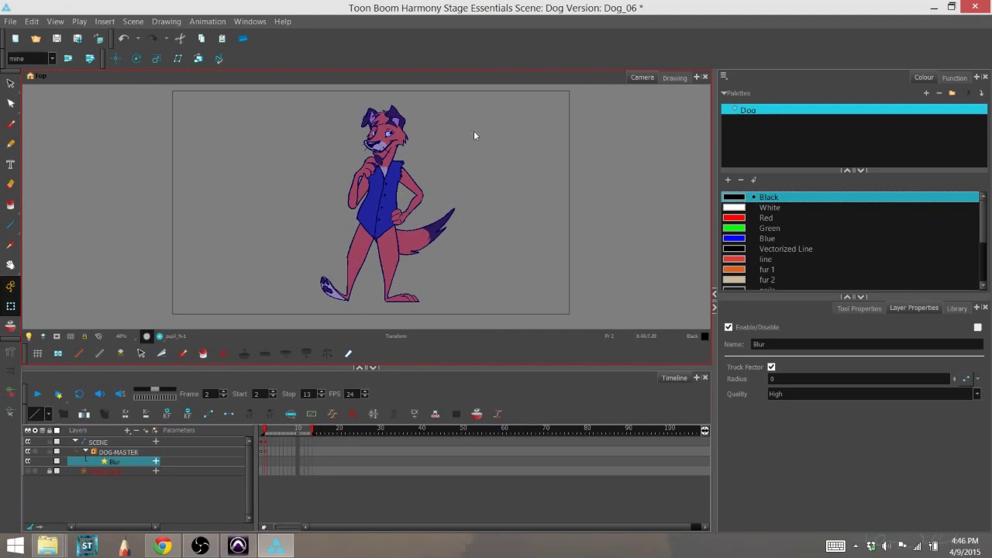
click(167, 461)
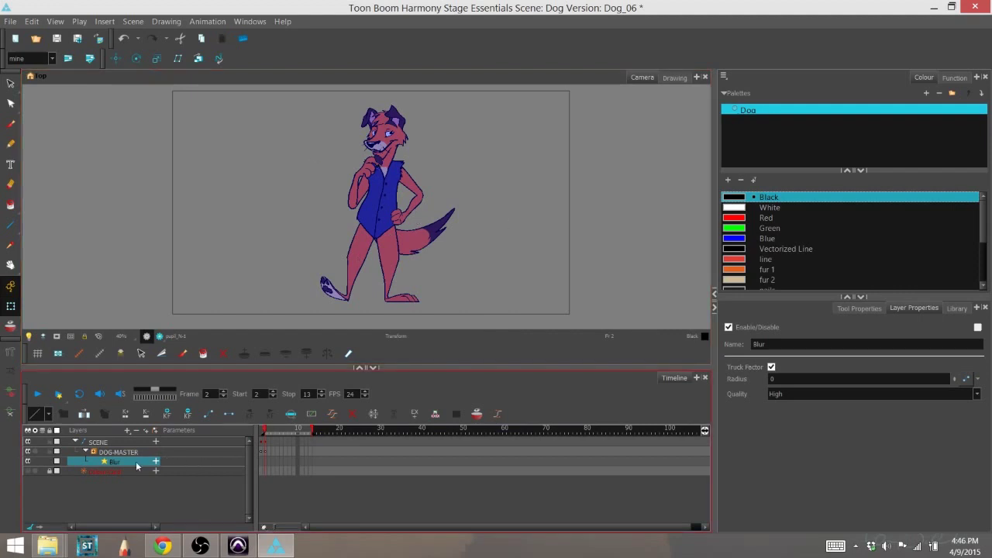
click(410, 93)
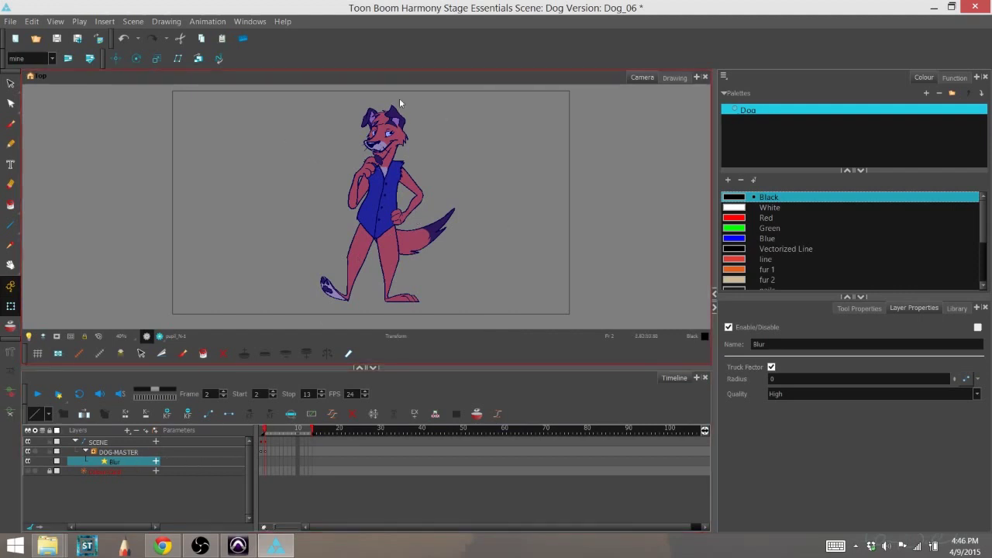
click(110, 474)
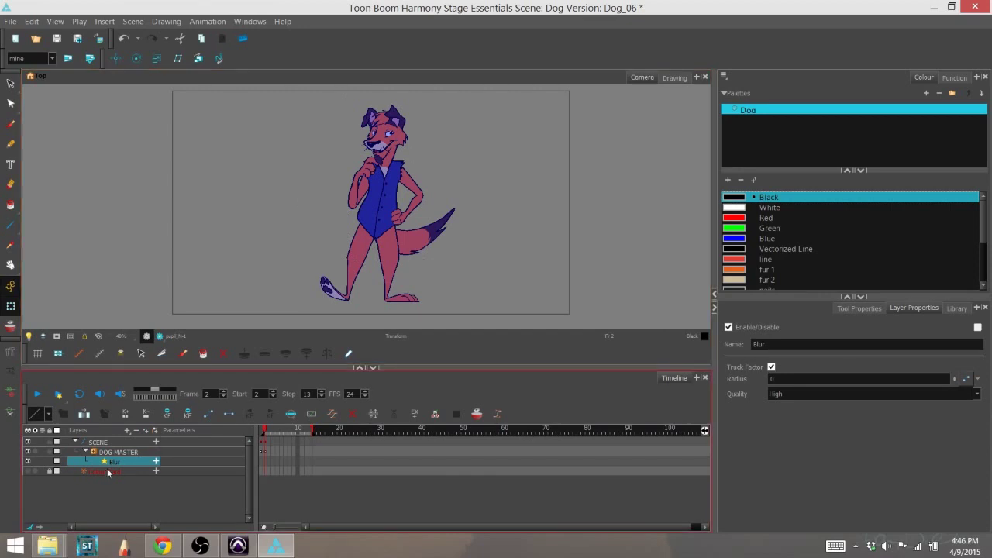
click(445, 118)
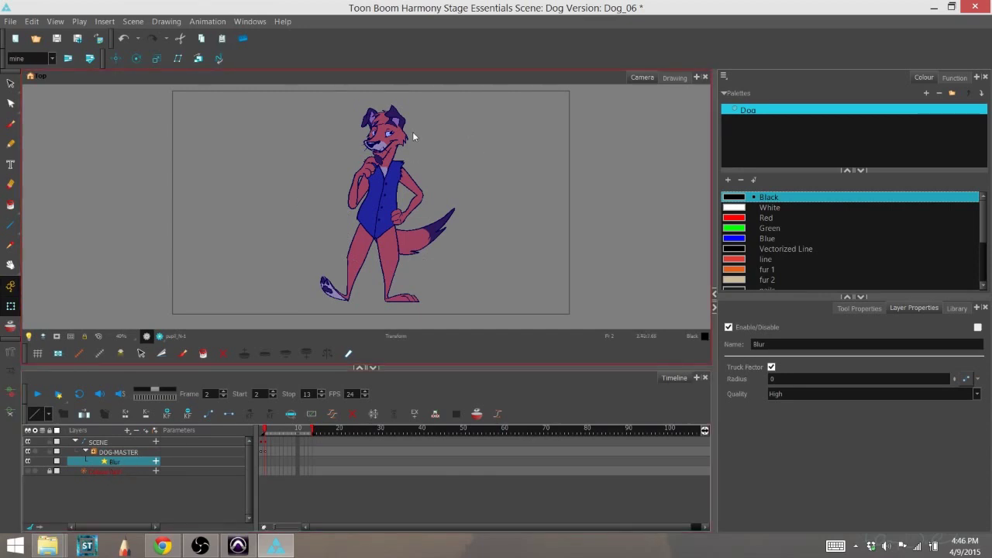
click(444, 267)
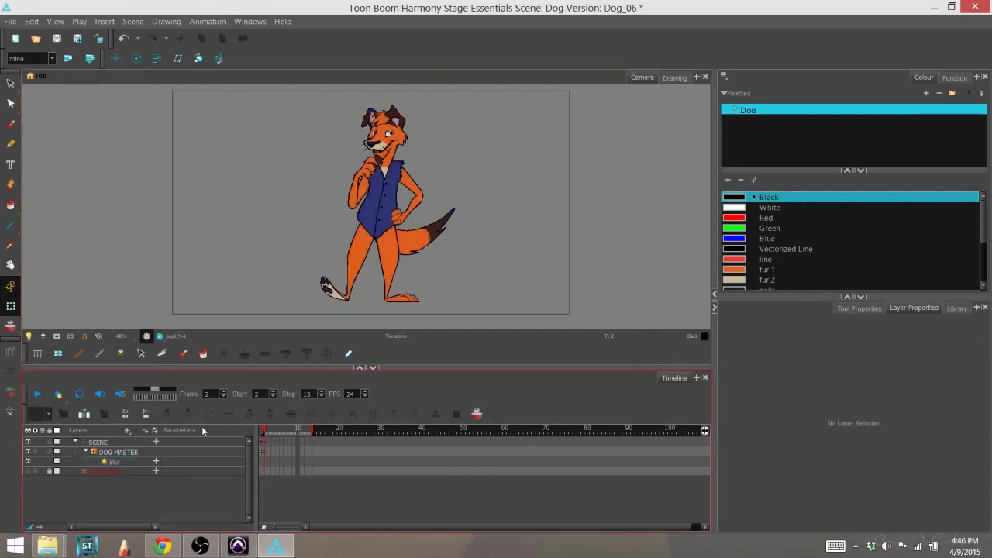
Select the Blur effect layer and set its radius to 3.6.
click(137, 461)
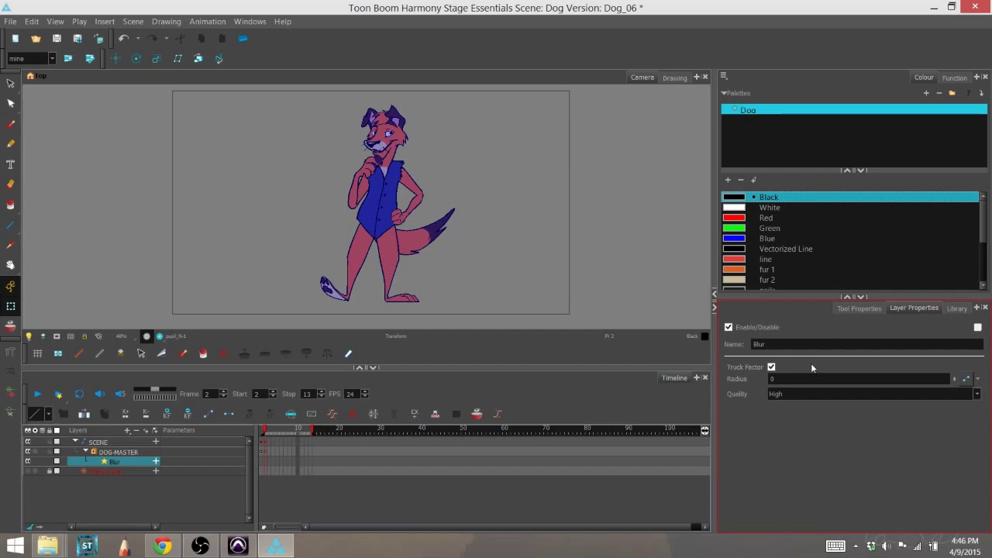
drag(956, 381, 955, 366)
click(955, 378)
click(954, 379)
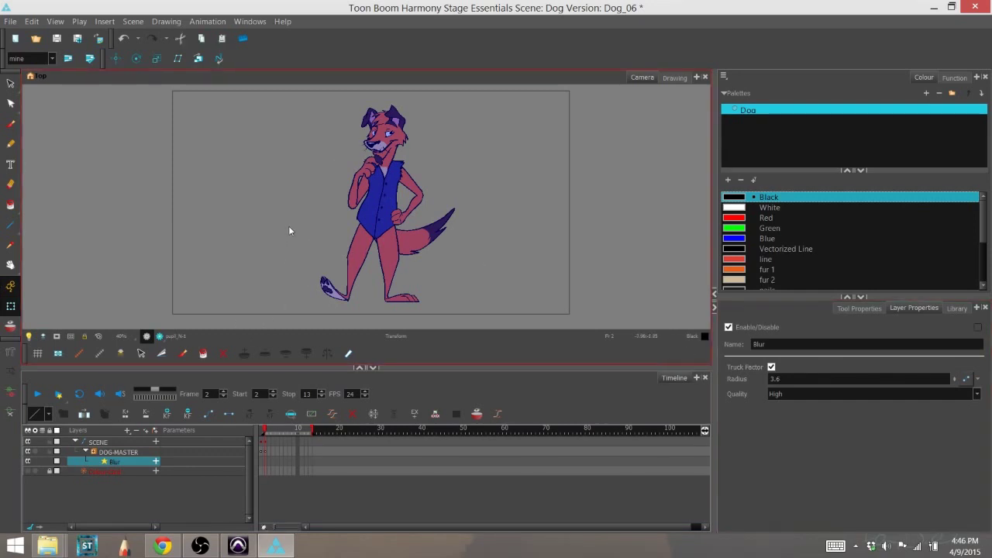
Show the rendered preview with the background layer enabled and make the Camera view slightly taller.
click(159, 336)
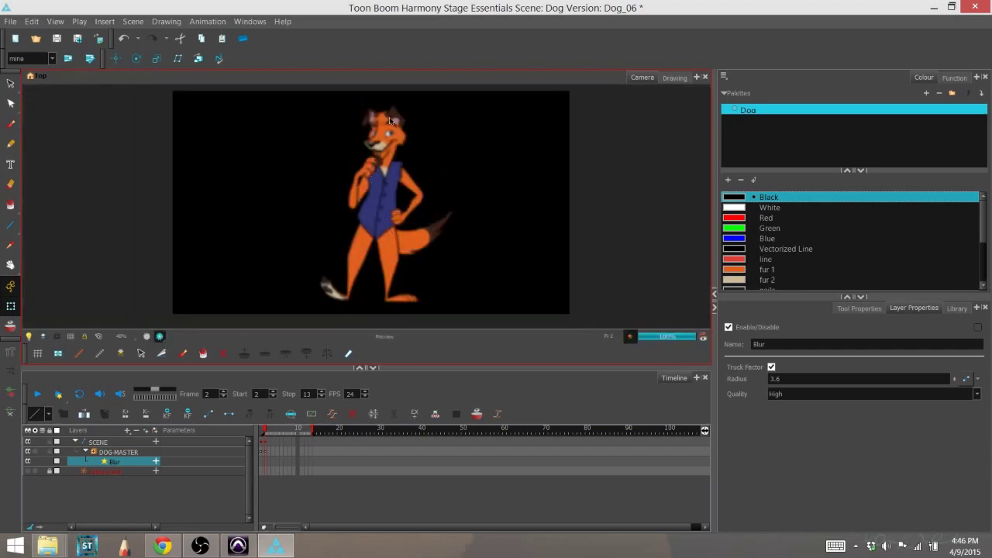
click(29, 471)
scroll(318, 271, up, 3)
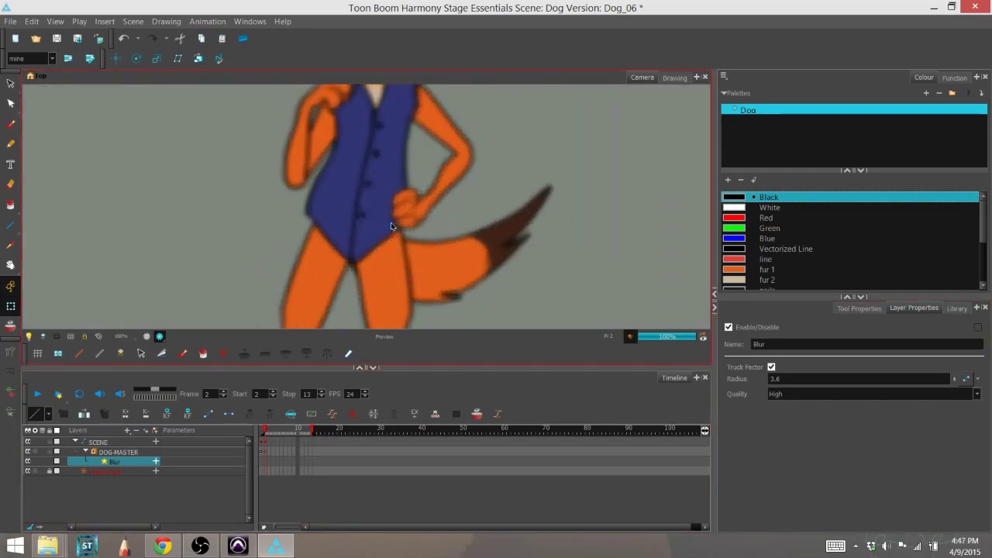
scroll(392, 231, down, 2)
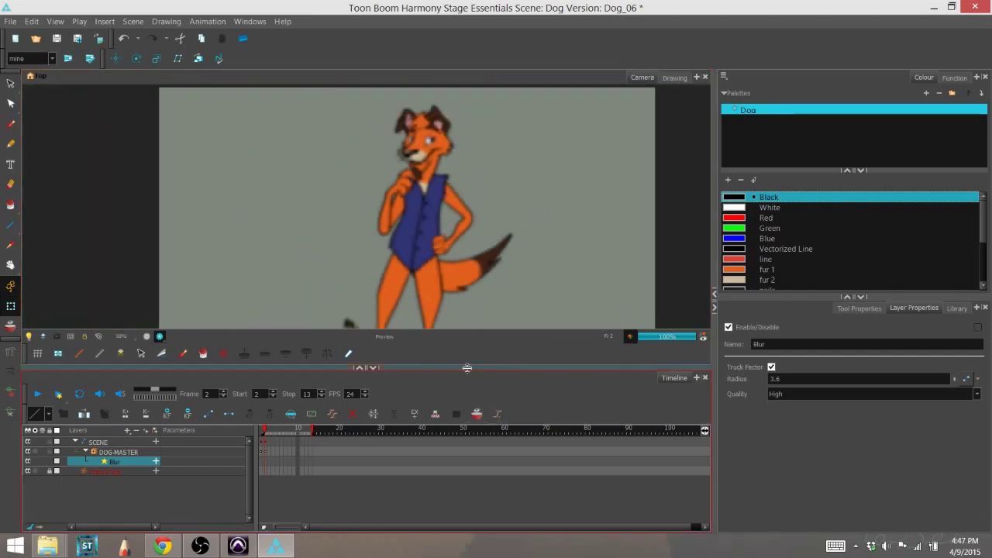
drag(475, 365, 475, 386)
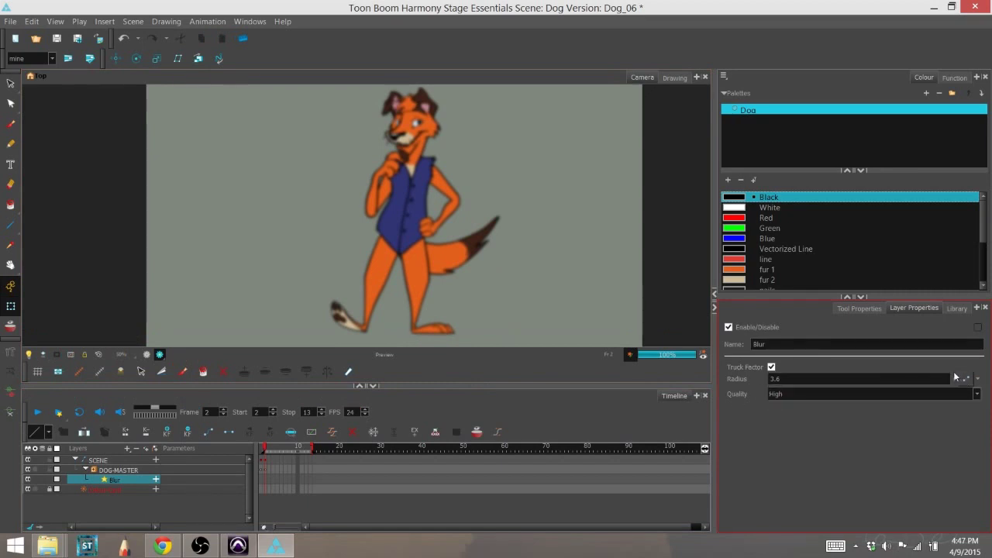
Try Blur radius values of 13, 0 and 12.4 in the rendered preview.
drag(964, 379, 941, 274)
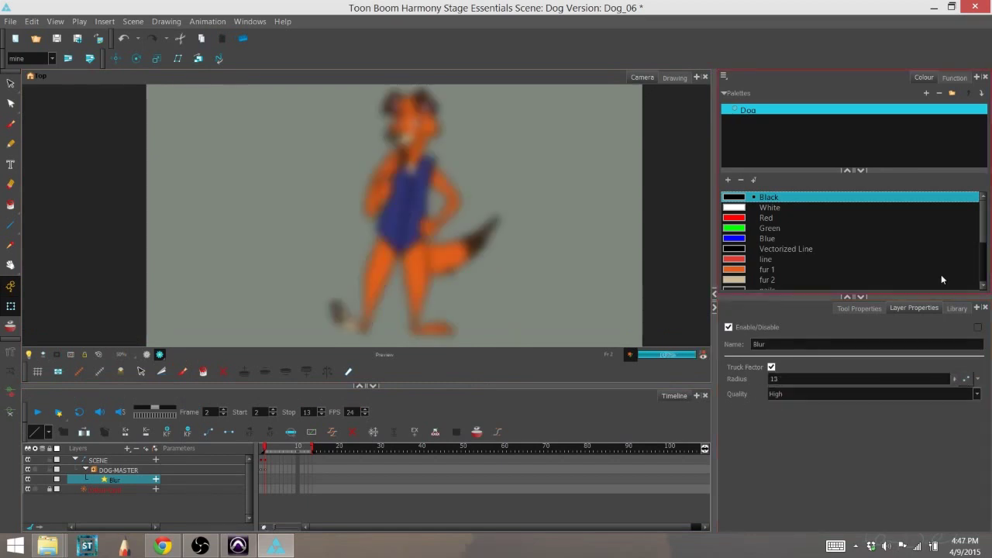
drag(957, 380, 971, 487)
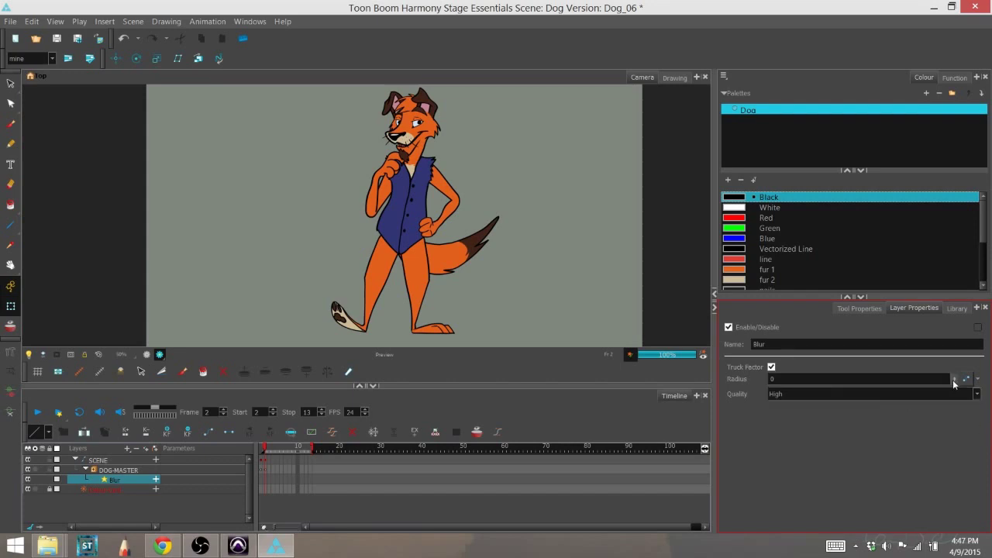
drag(954, 379, 939, 257)
Try the Low quality setting of the Blur effect on the character and restore the quality to High.
scroll(395, 268, up, 2)
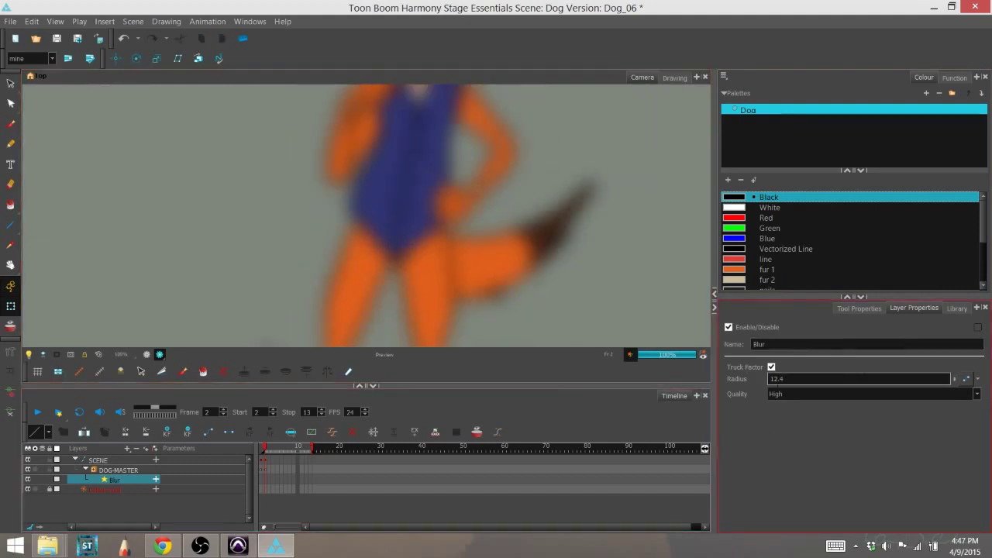
click(782, 396)
click(784, 406)
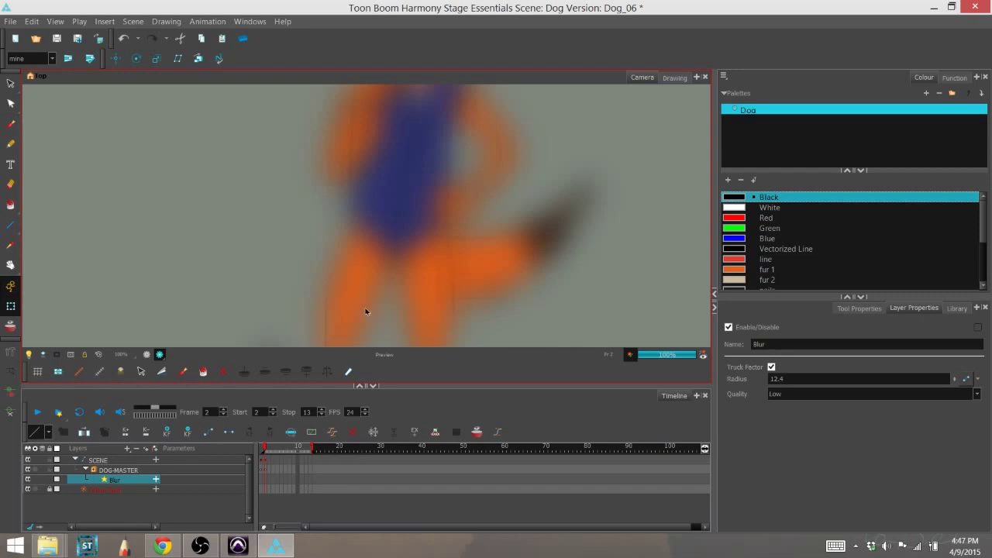
scroll(421, 250, down, 4)
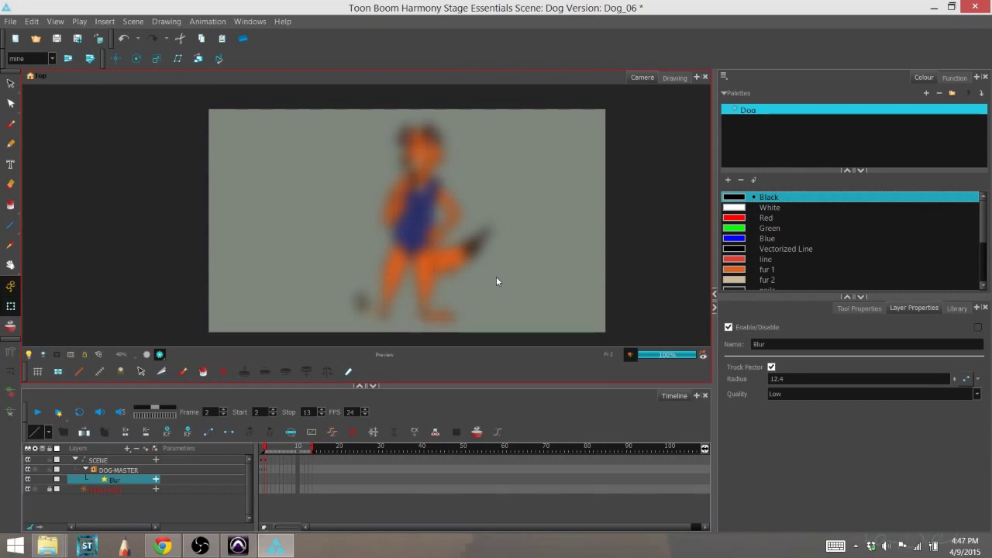
click(721, 405)
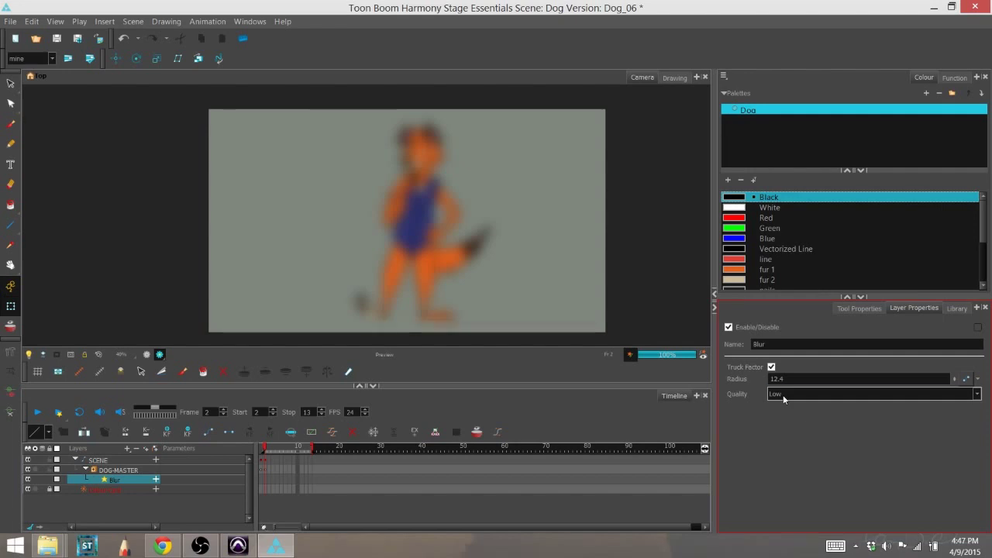
click(783, 395)
click(780, 410)
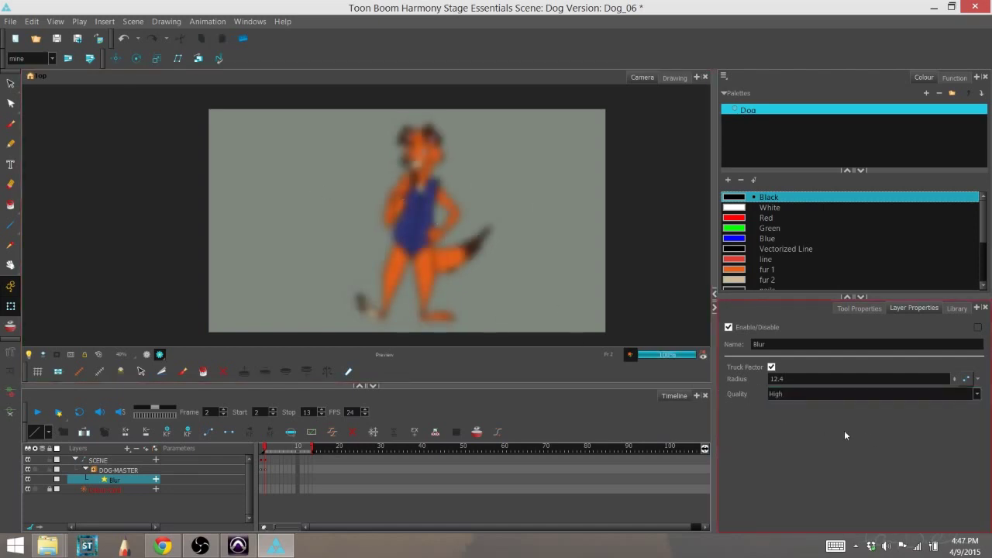
Reduce the Blur radius to 5.8 and compare the character in the normal and rendered views.
drag(955, 379, 954, 470)
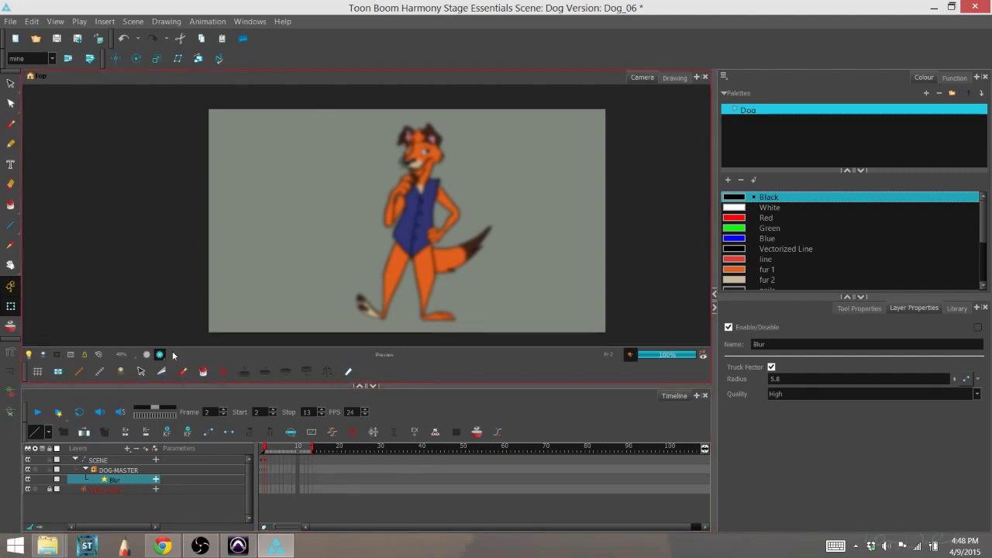
click(148, 354)
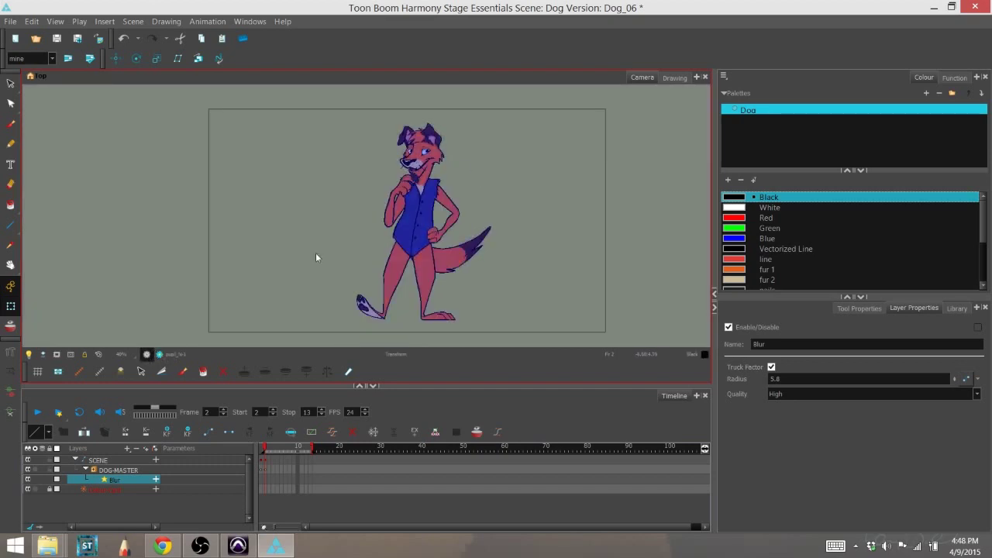
click(159, 354)
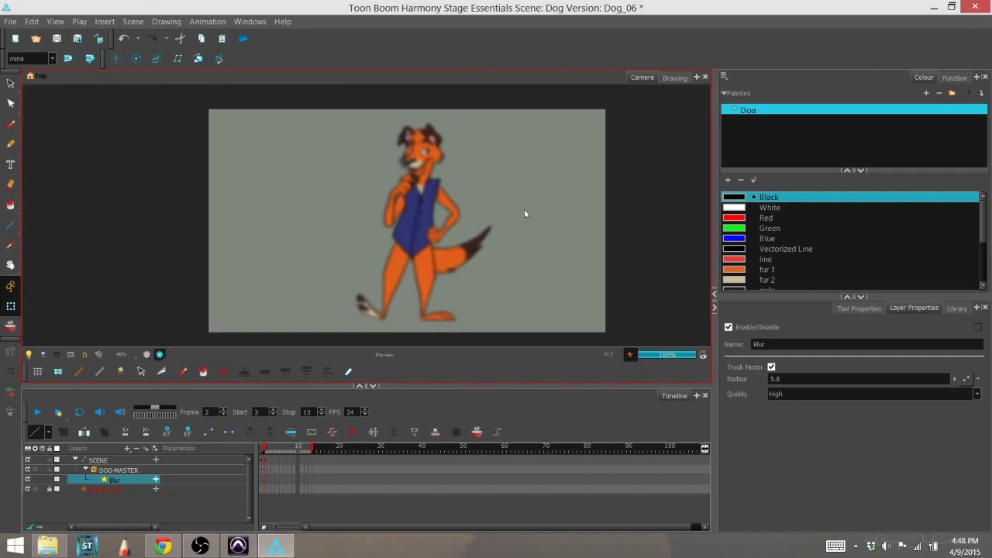
click(147, 354)
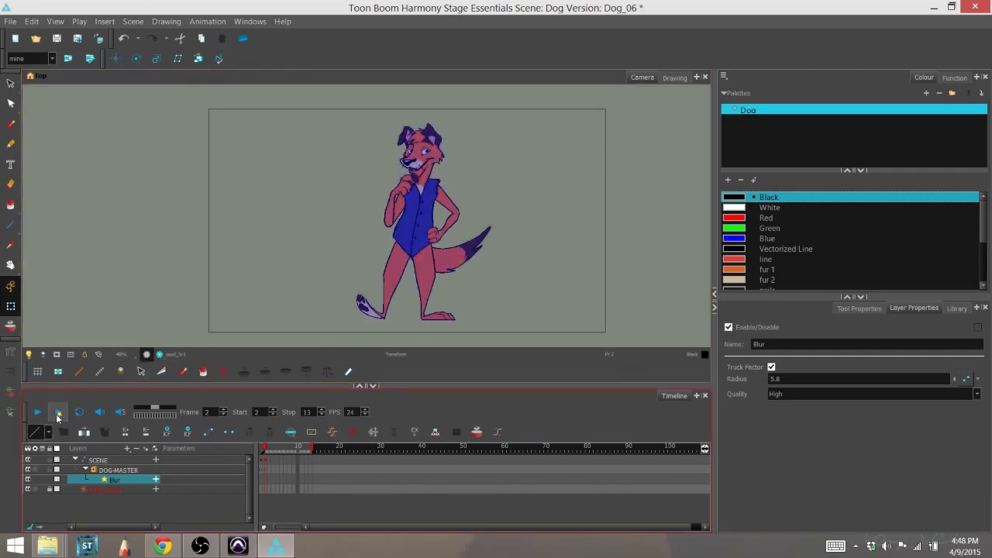
click(57, 415)
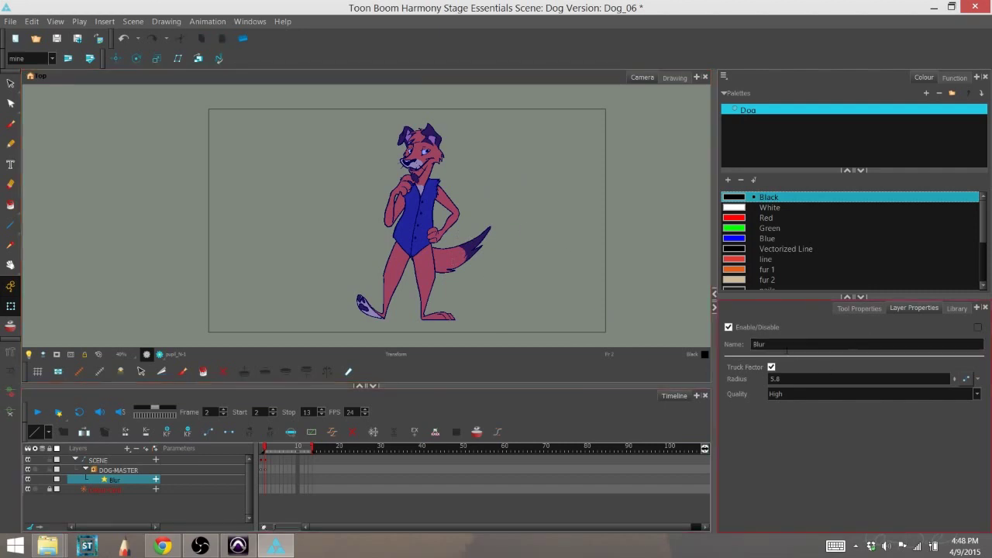
click(160, 354)
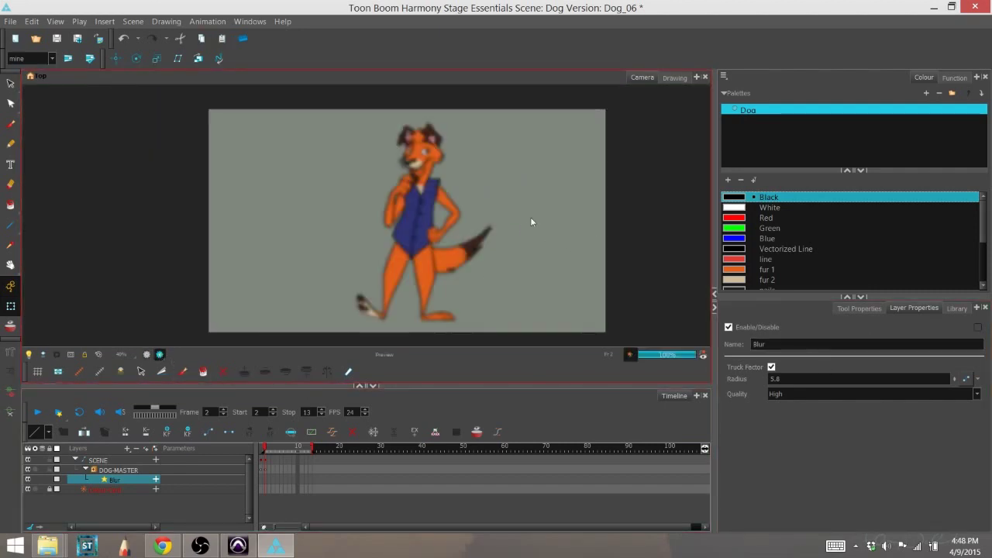